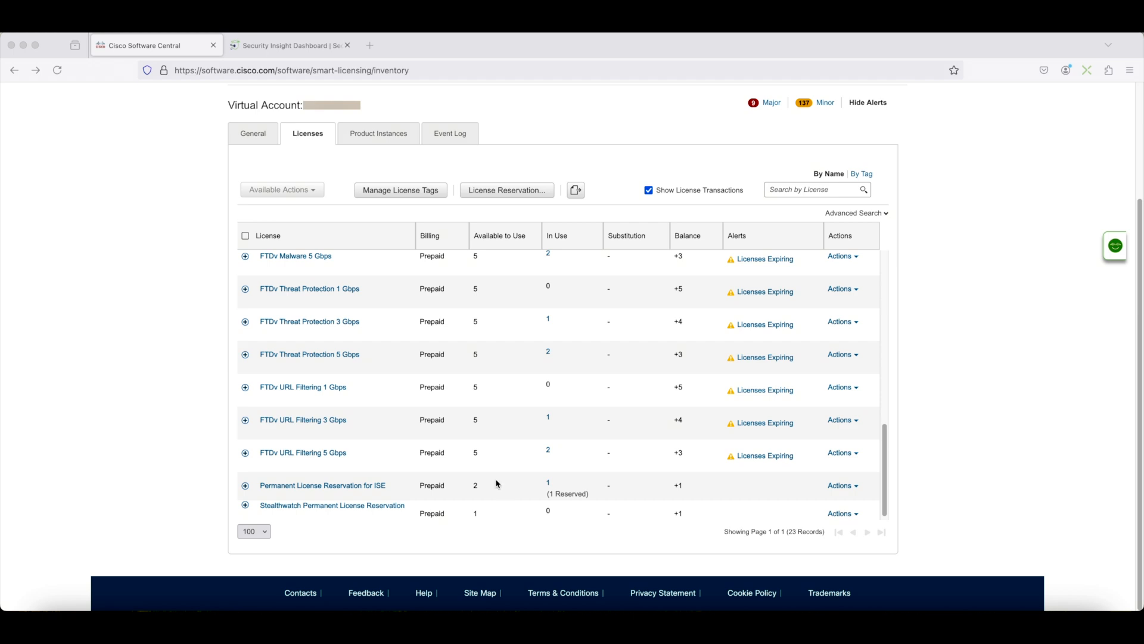
Step: Open the Smart Licensing page of Central Management from the Secure Network Analytics dashboard and review the licensing status
{"action": "left_click", "coordinate": [301, 53]}
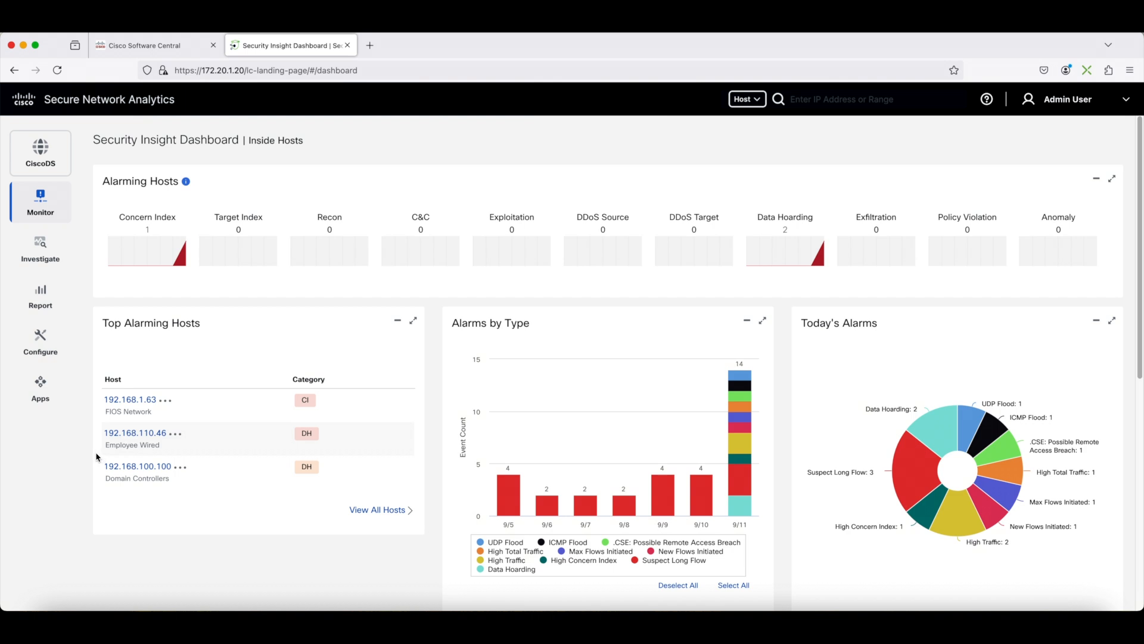
{"action": "mouse_move", "coordinate": [36, 341]}
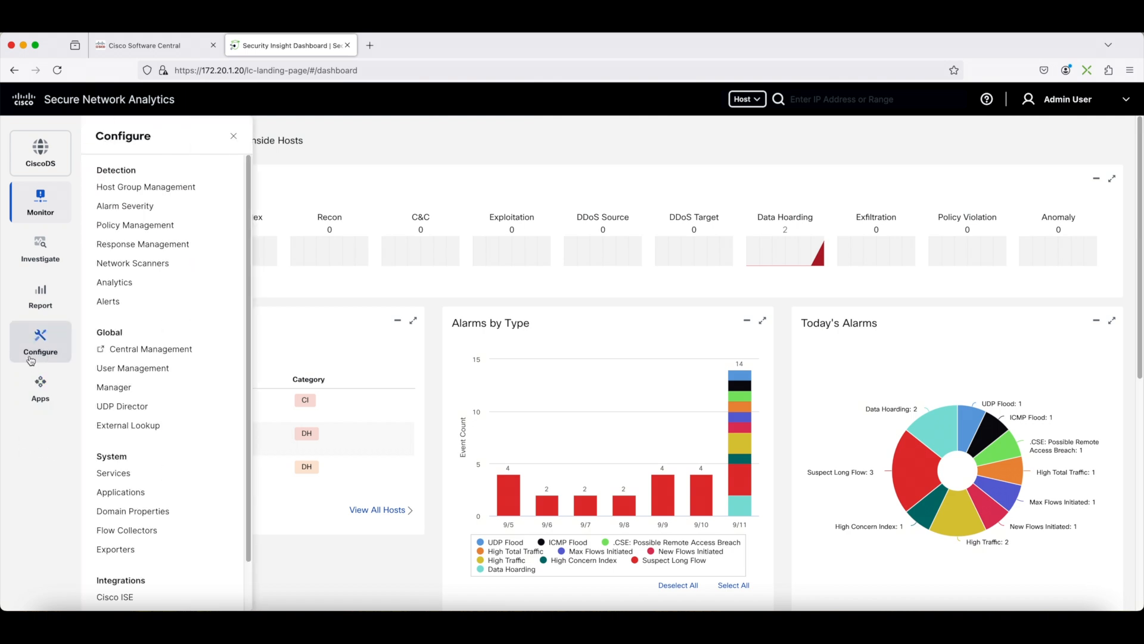
{"action": "left_click", "coordinate": [142, 350]}
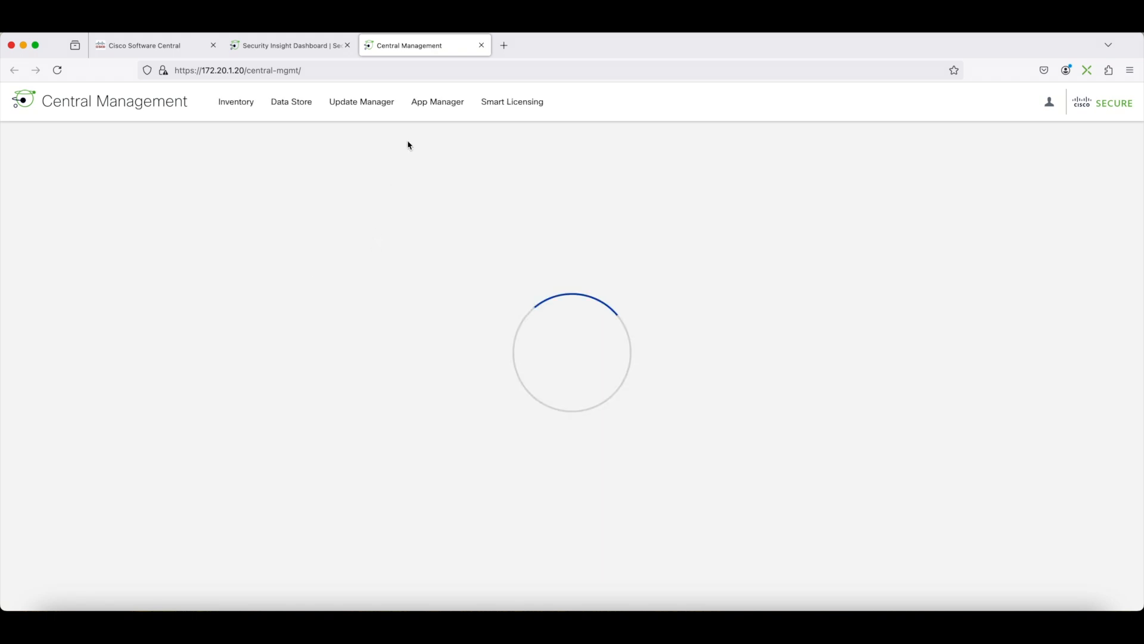
{"action": "left_click", "coordinate": [523, 110]}
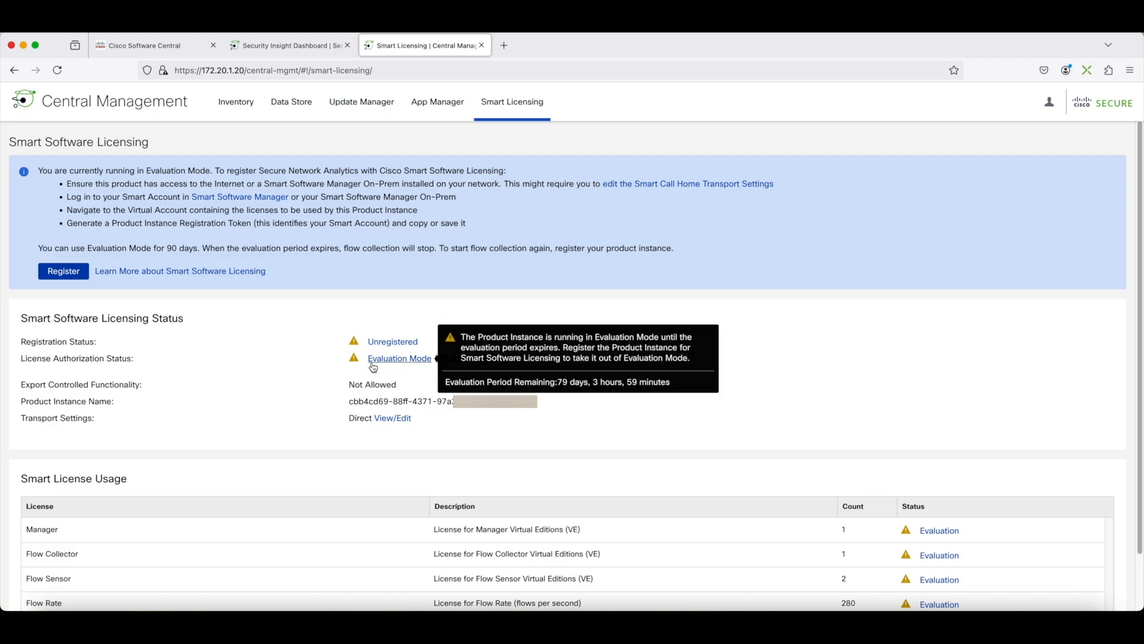
{"action": "mouse_move", "coordinate": [402, 343]}
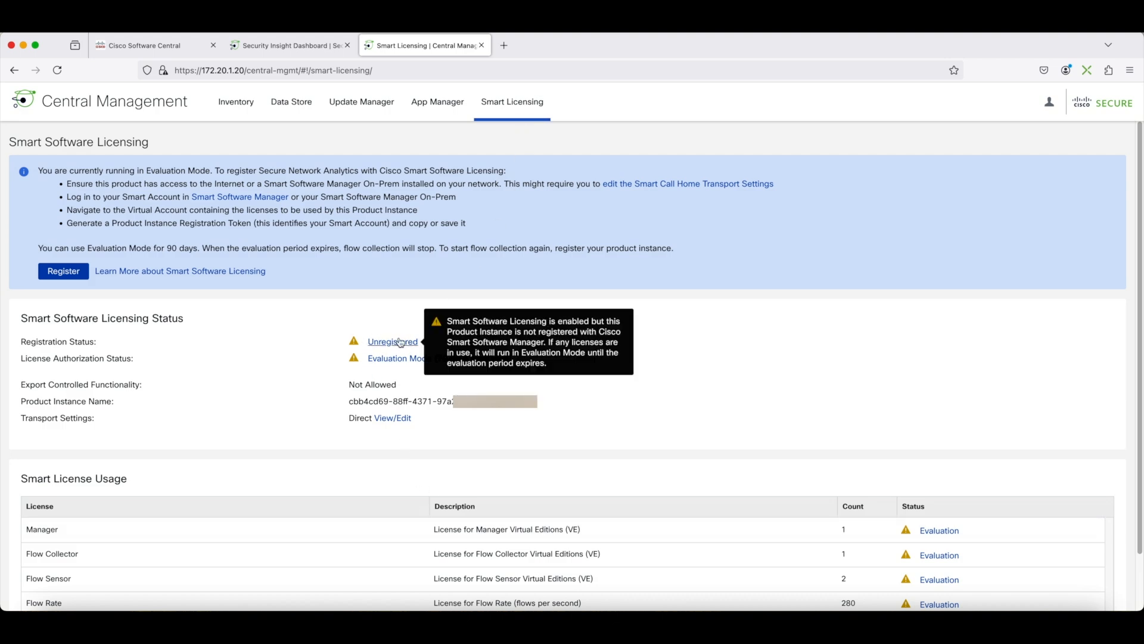
{"action": "mouse_move", "coordinate": [422, 359]}
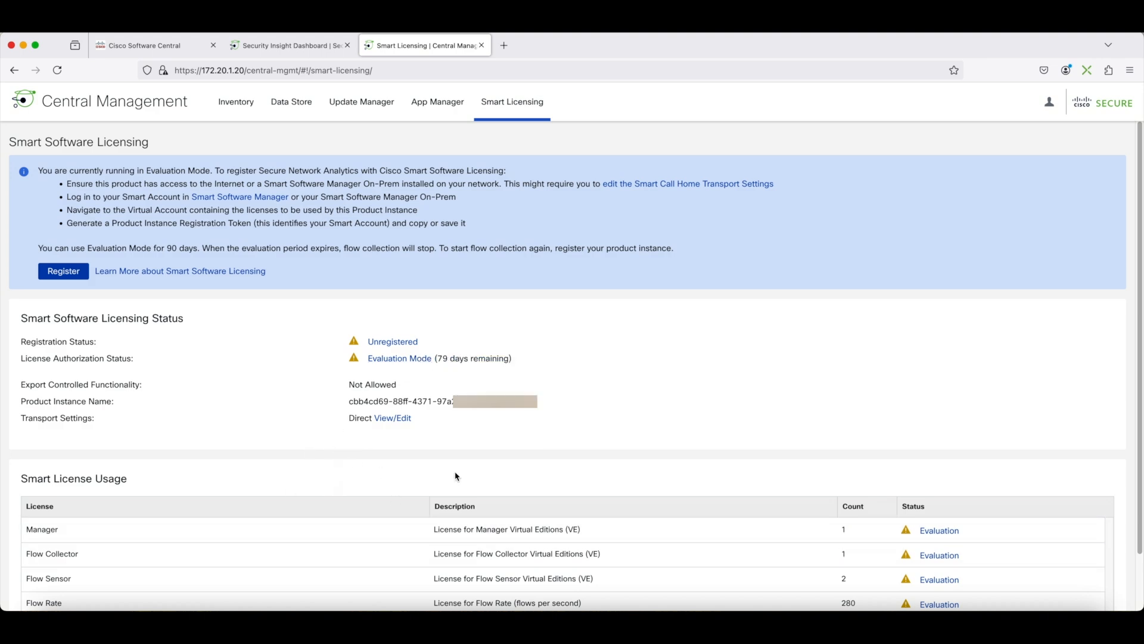
Step: Switch to the terminal and open an SSH session to 172.20.1.20 as user sysadmin
{"action": "key", "text": "super+Tab"}
{"action": "key", "text": "super+Tab"}
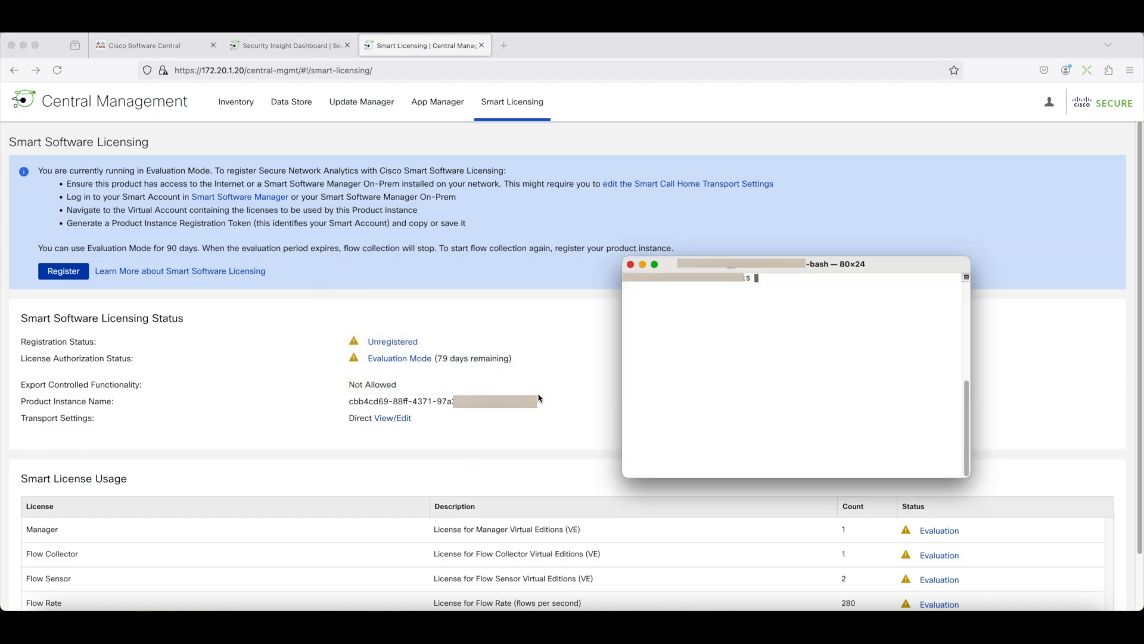
{"action": "type", "text": "ssh -l sysadmin 172.20.1.20"}
{"action": "key", "text": "Return"}
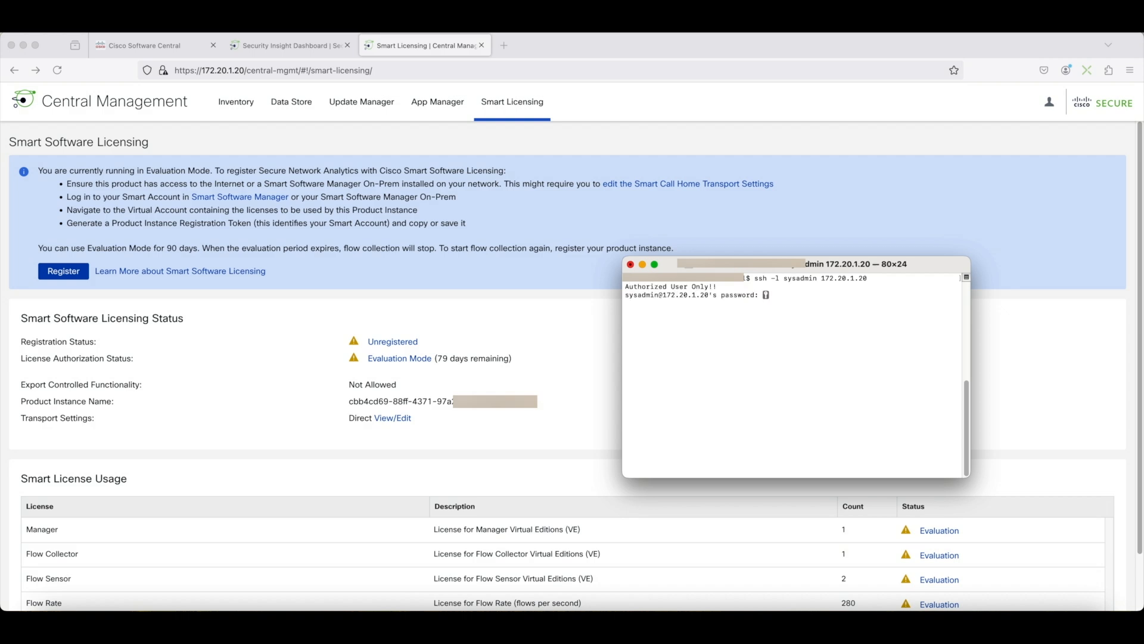
Step: Enter the sysadmin password and acknowledge the login information screen
{"action": "key", "text": "Return"}
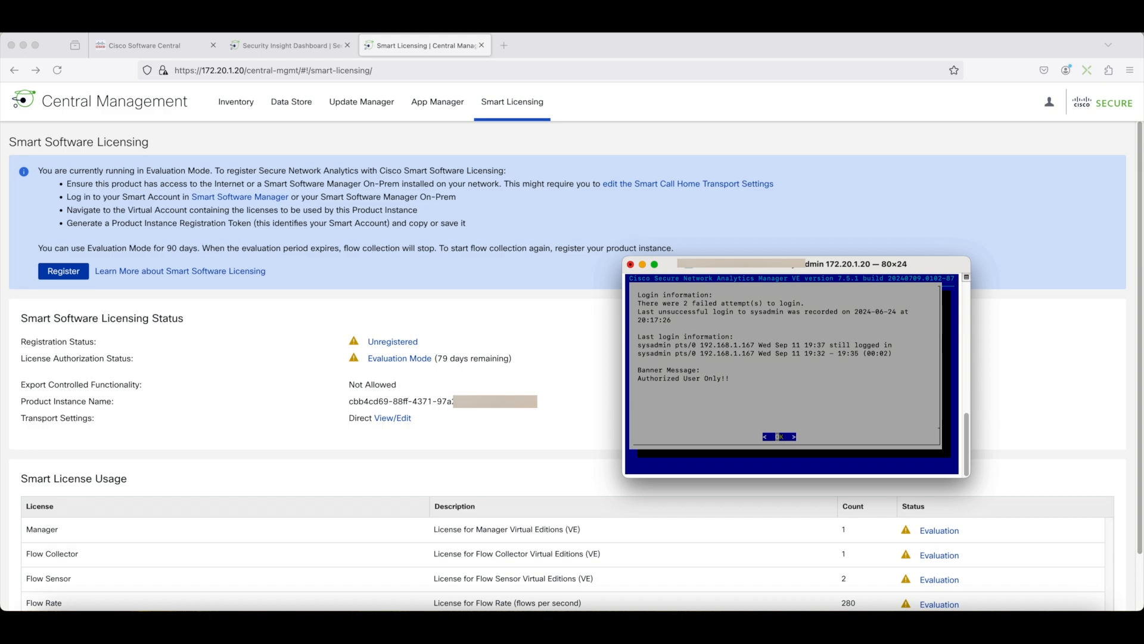
{"action": "key", "text": "Return"}
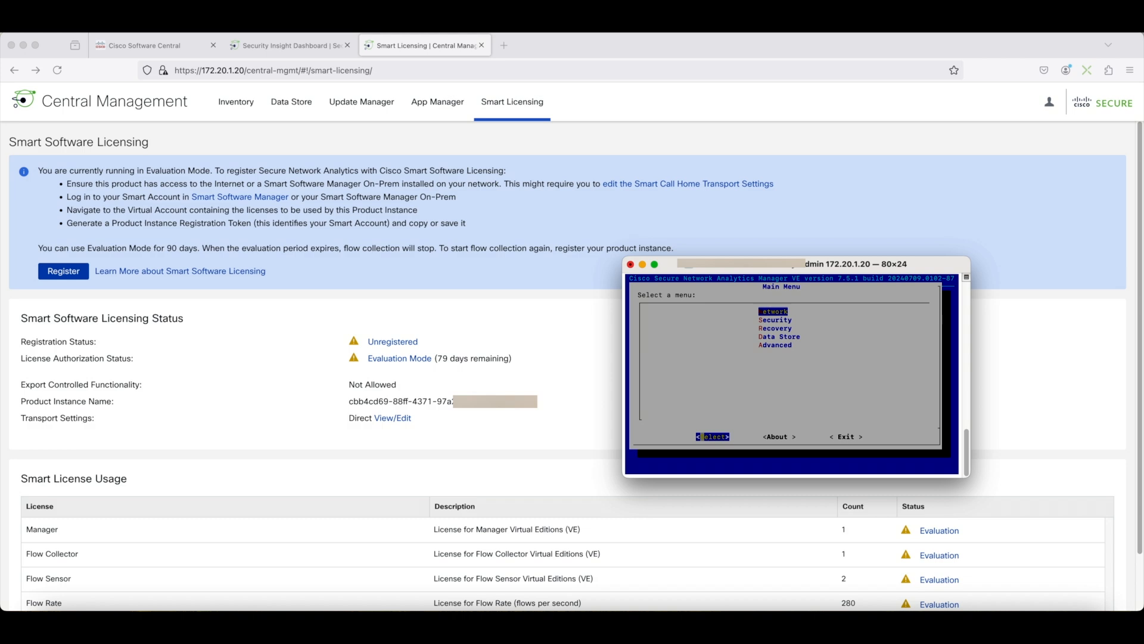
Step: Open the Advanced menu and select License Reservation in the appliance configuration menu
{"action": "key", "text": "Down"}
{"action": "key", "text": "Down"}
{"action": "key", "text": "Down"}
{"action": "key", "text": "Down"}
{"action": "key", "text": "Return"}
{"action": "key", "text": "Down"}
{"action": "key", "text": "Down"}
{"action": "key", "text": "Down"}
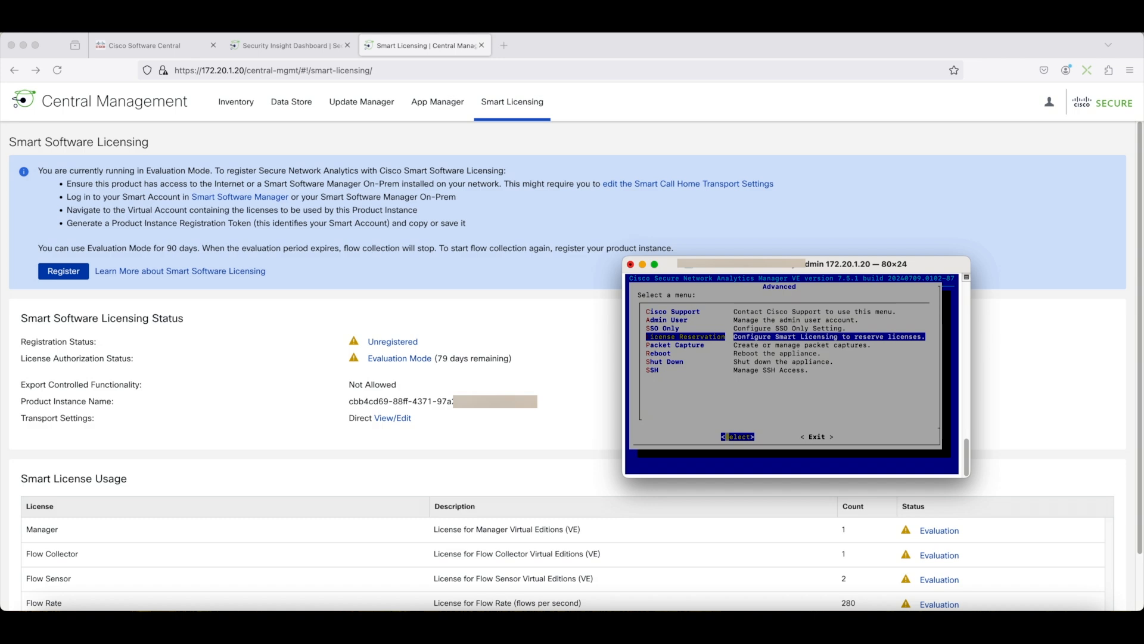
{"action": "key", "text": "Return"}
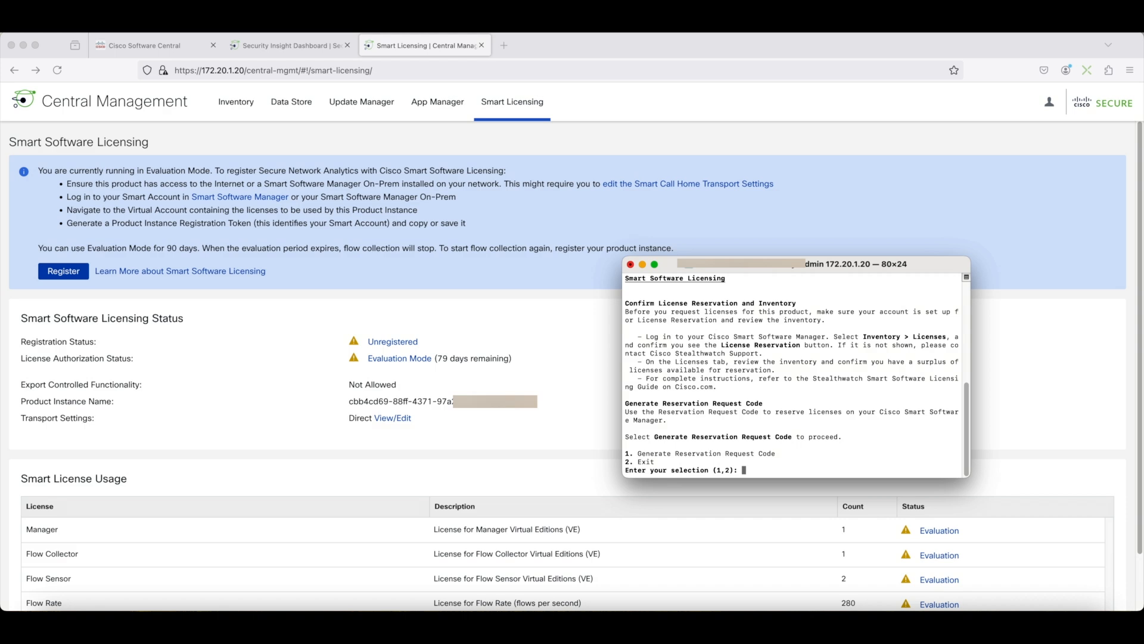
Step: Generate a Reservation Request Code and select the code for copying
{"action": "type", "text": "1"}
{"action": "key", "text": "Return"}
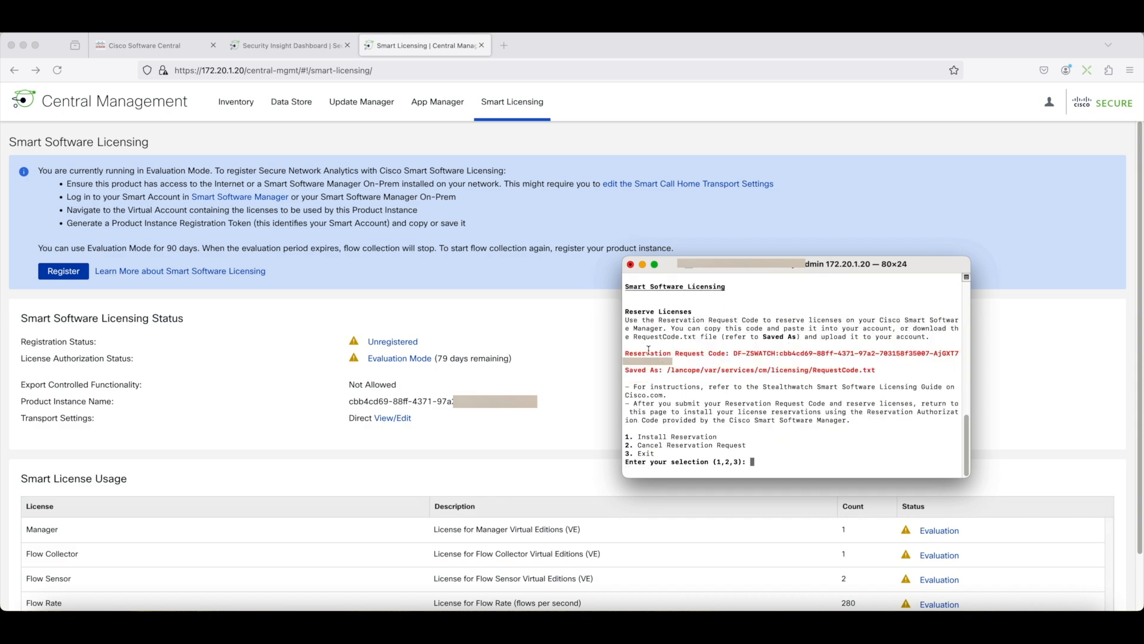
{"action": "double_click", "coordinate": [736, 356]}
{"action": "key", "text": "super+c"}
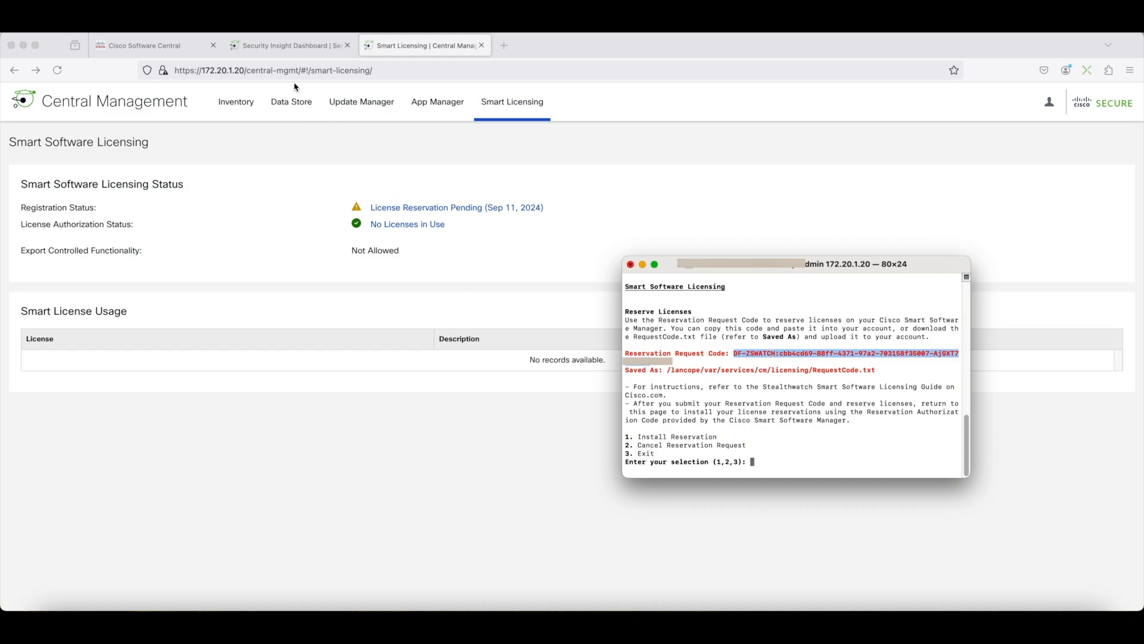
Step: In Cisco Software Central, start a Smart License Reservation and paste the reservation request code, then continue
{"action": "left_click", "coordinate": [164, 49]}
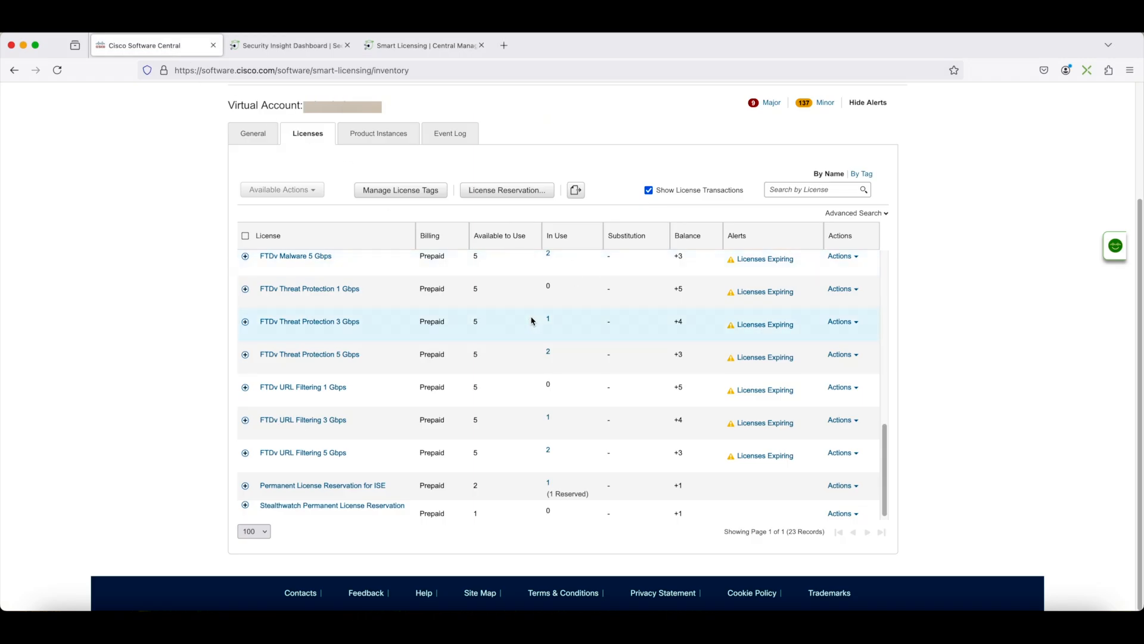
{"action": "left_click", "coordinate": [520, 196]}
{"action": "left_click", "coordinate": [711, 241]}
{"action": "left_click", "coordinate": [430, 368]}
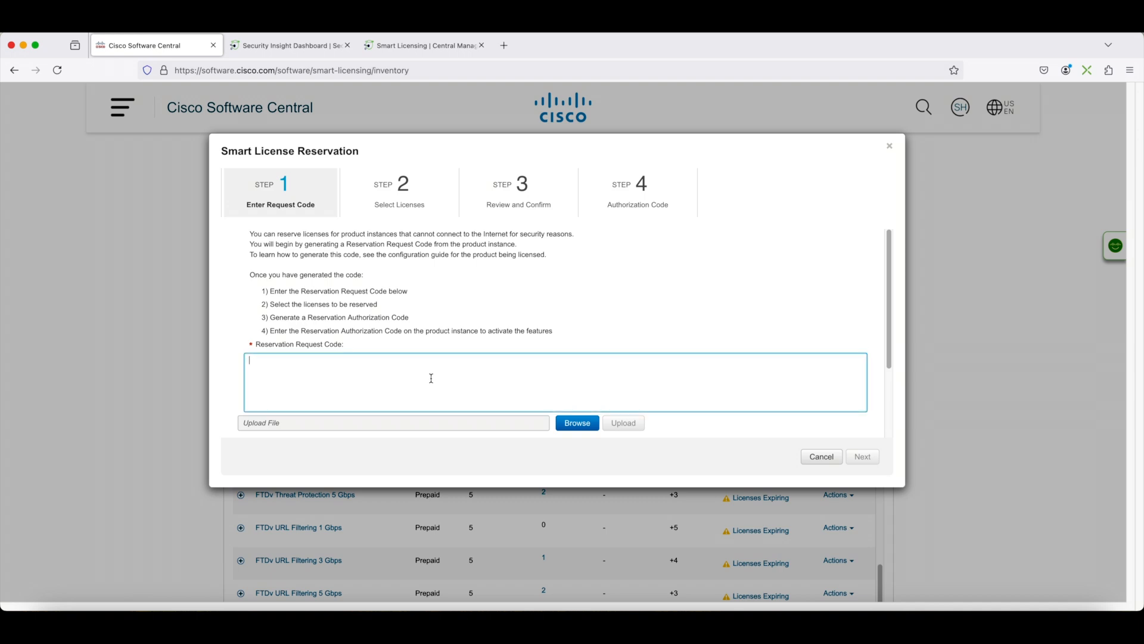
{"action": "key", "text": "super+v"}
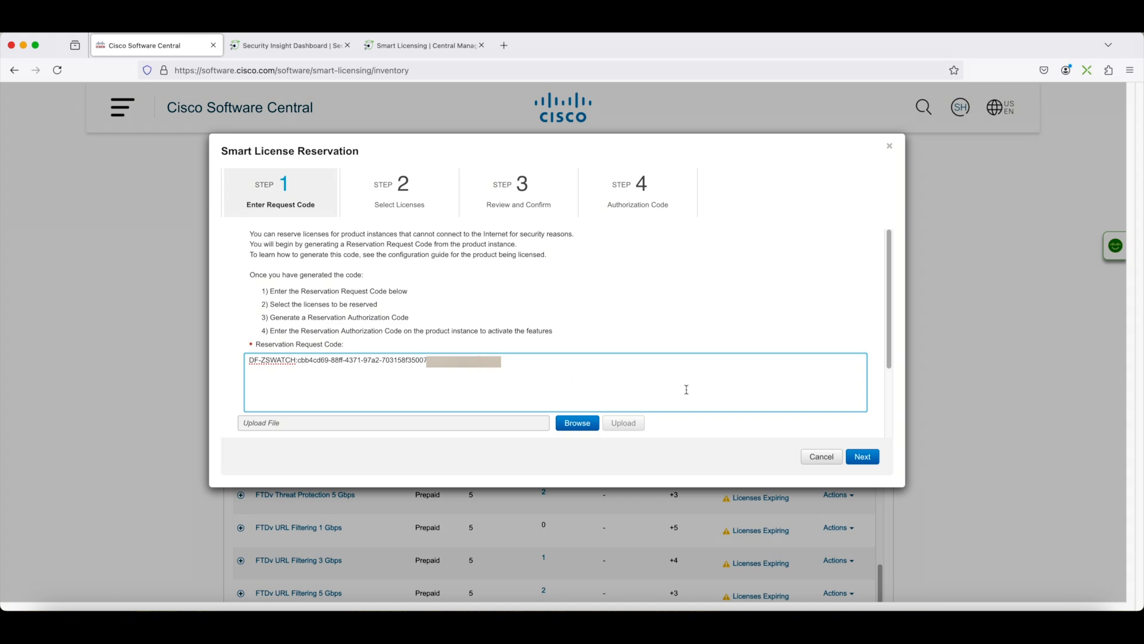
{"action": "left_click", "coordinate": [875, 461]}
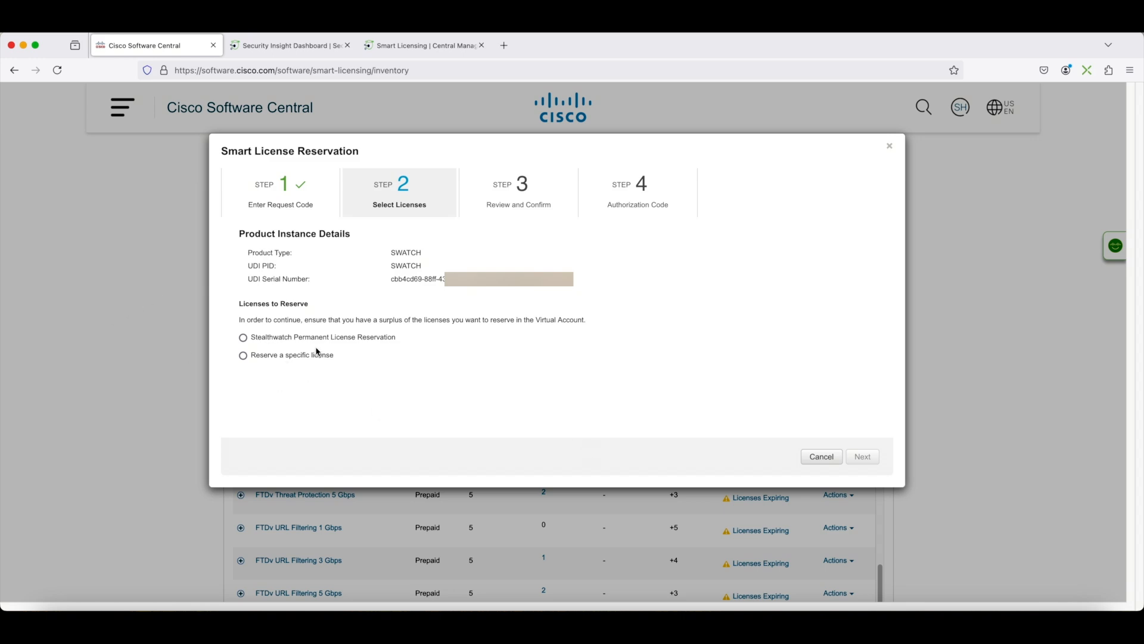
Step: Reserve the Stealthwatch Permanent License Reservation and generate the authorization code
{"action": "left_click", "coordinate": [245, 337]}
{"action": "left_click", "coordinate": [862, 459]}
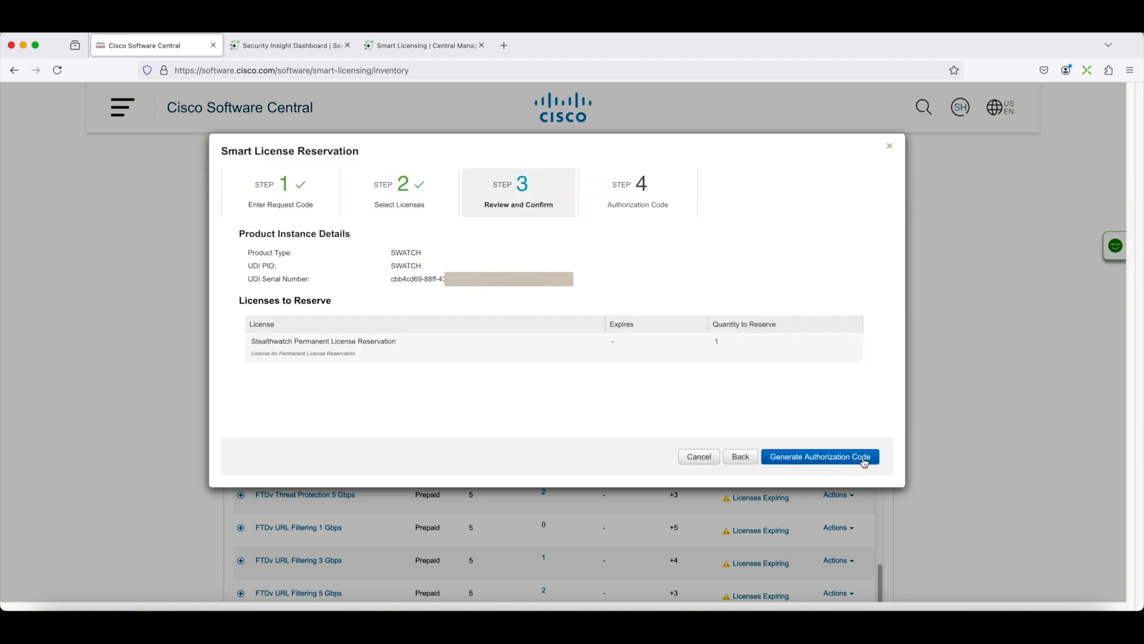
{"action": "left_click", "coordinate": [801, 456]}
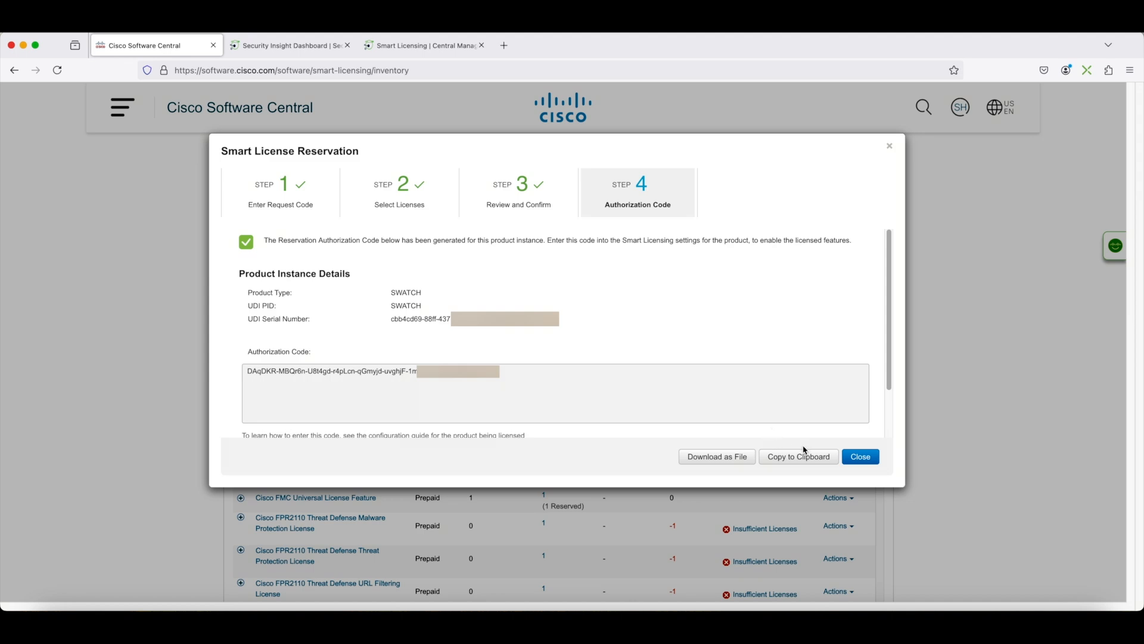
Step: Copy the authorization code and choose Install Reservation in the terminal
{"action": "left_click", "coordinate": [789, 457]}
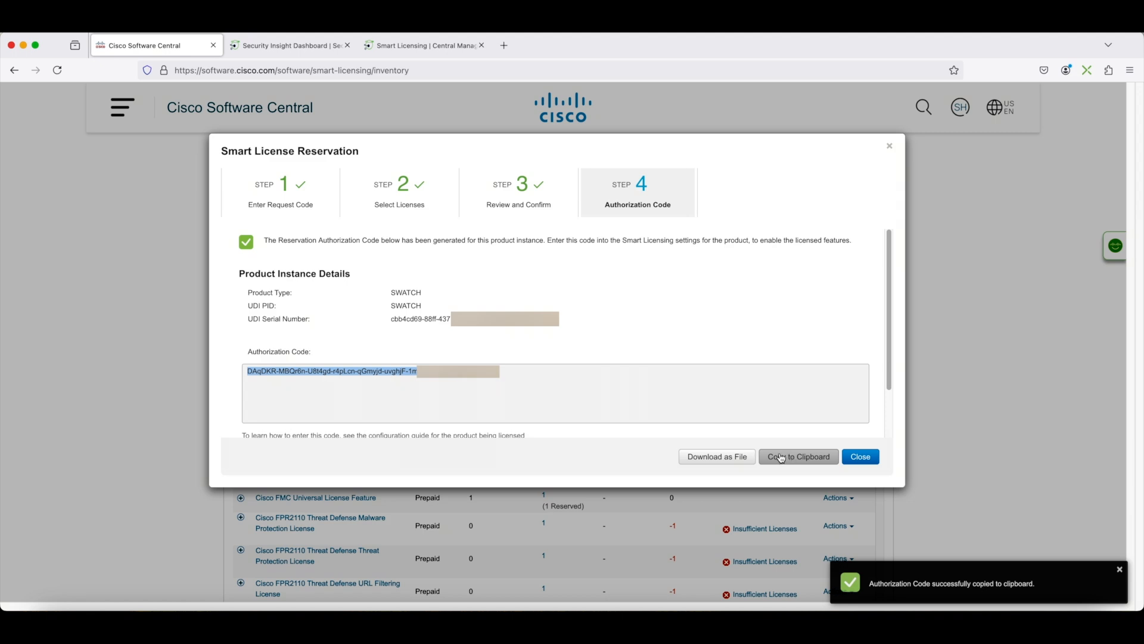
{"action": "key", "text": "super+Tab"}
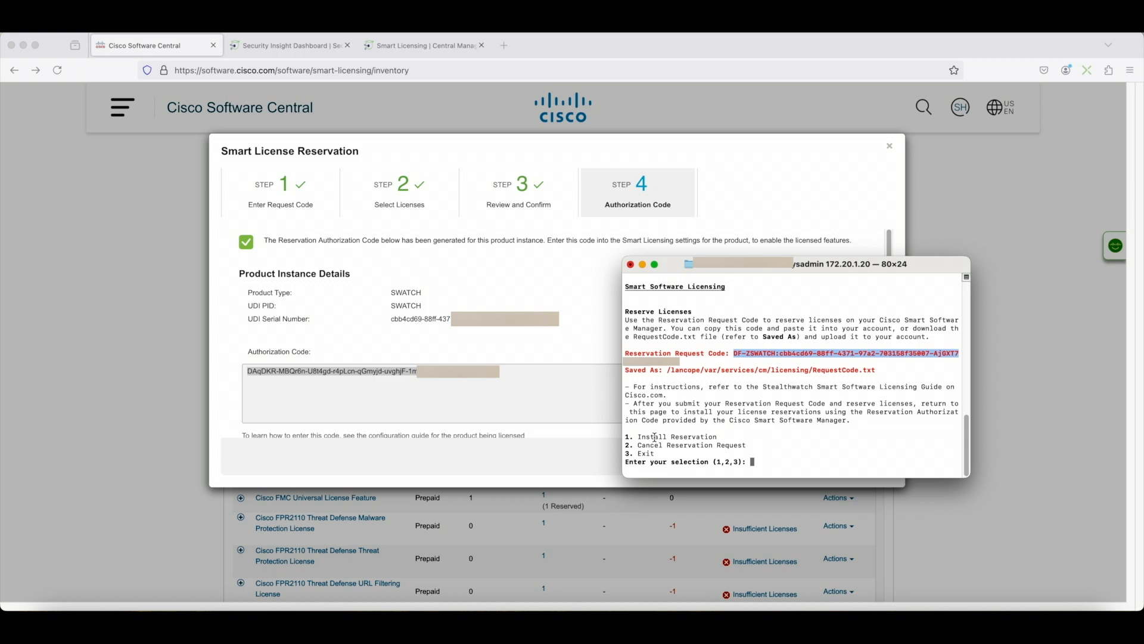
{"action": "type", "text": "1"}
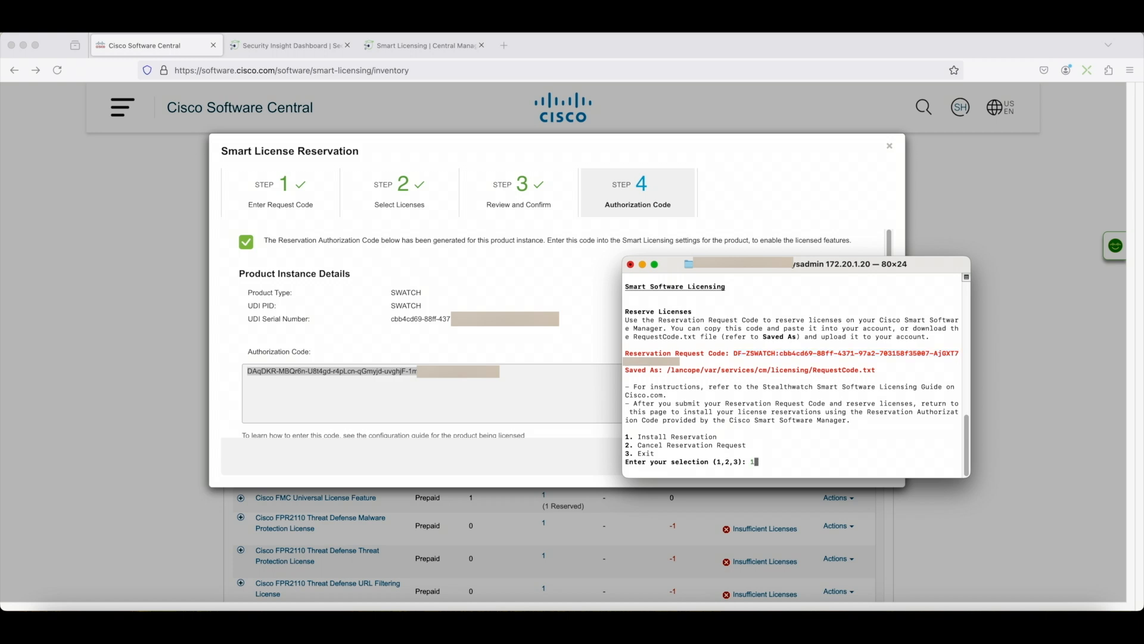
{"action": "key", "text": "Return"}
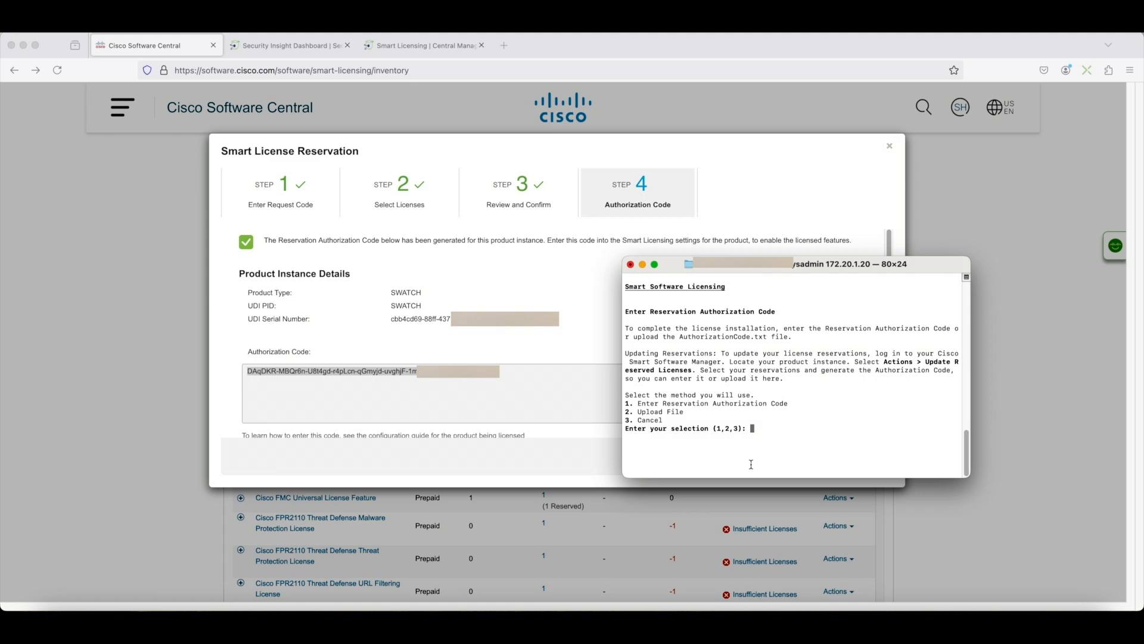
Step: Paste the reservation authorization code at the prompt, submit it with two blank lines, and continue
{"action": "type", "text": "1"}
{"action": "key", "text": "Return"}
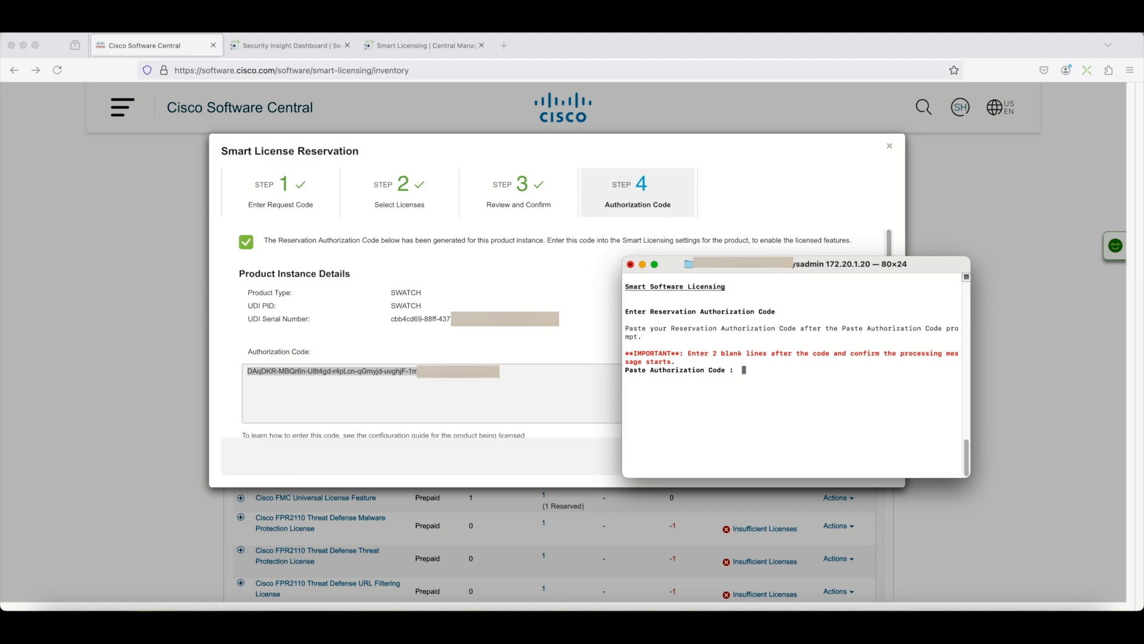
{"action": "key", "text": "super+v"}
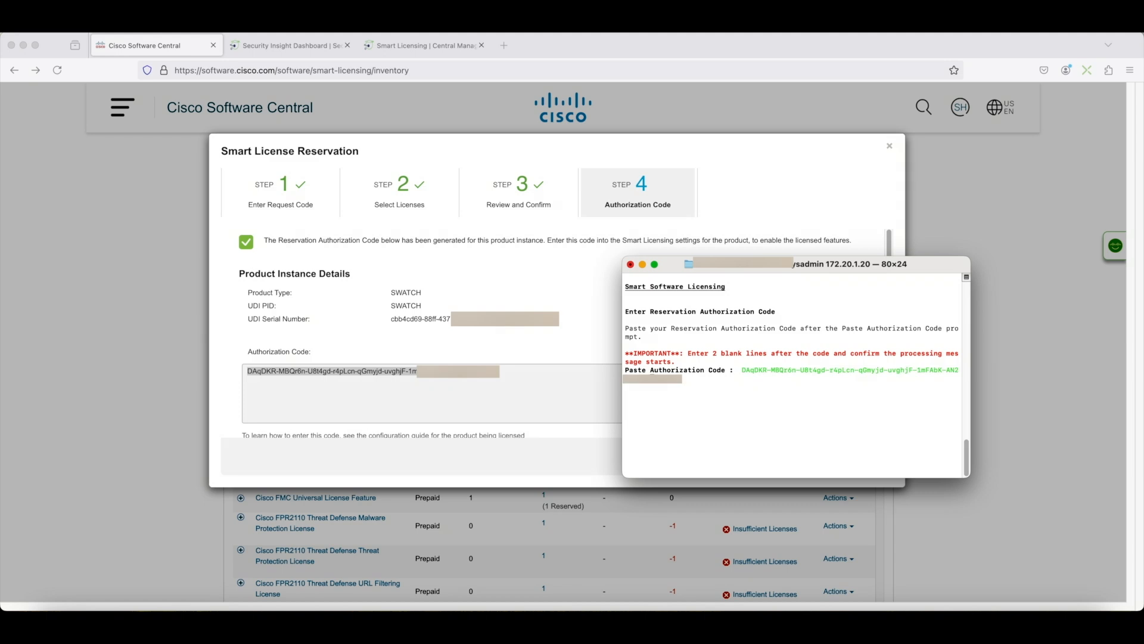
{"action": "key", "text": "Return"}
{"action": "key", "text": "Return"}
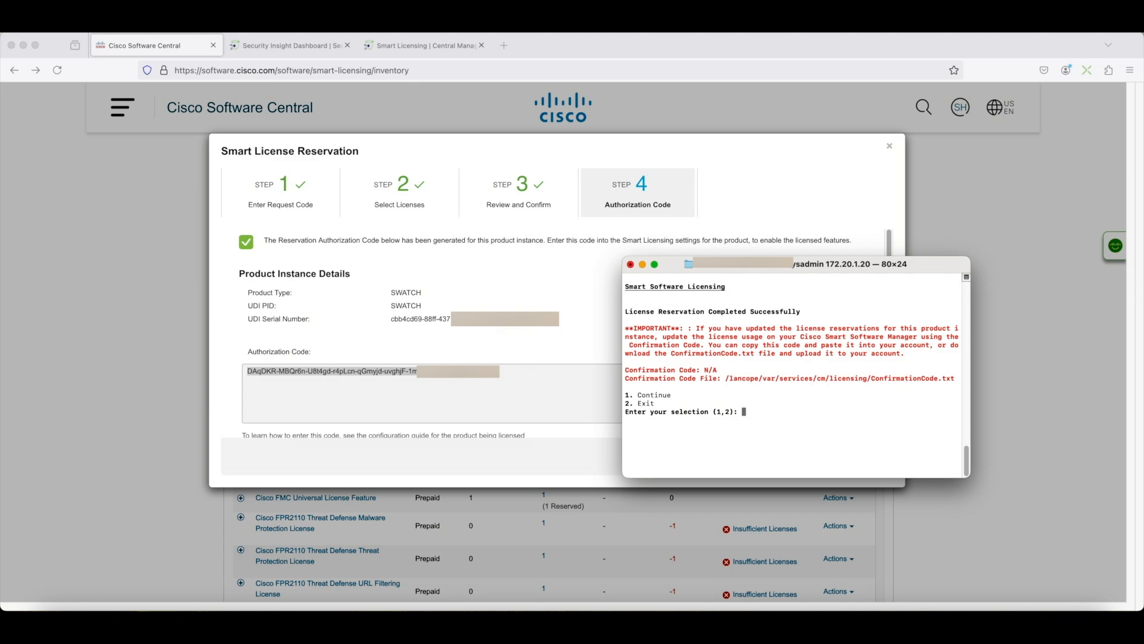
{"action": "type", "text": "1"}
{"action": "key", "text": "Return"}
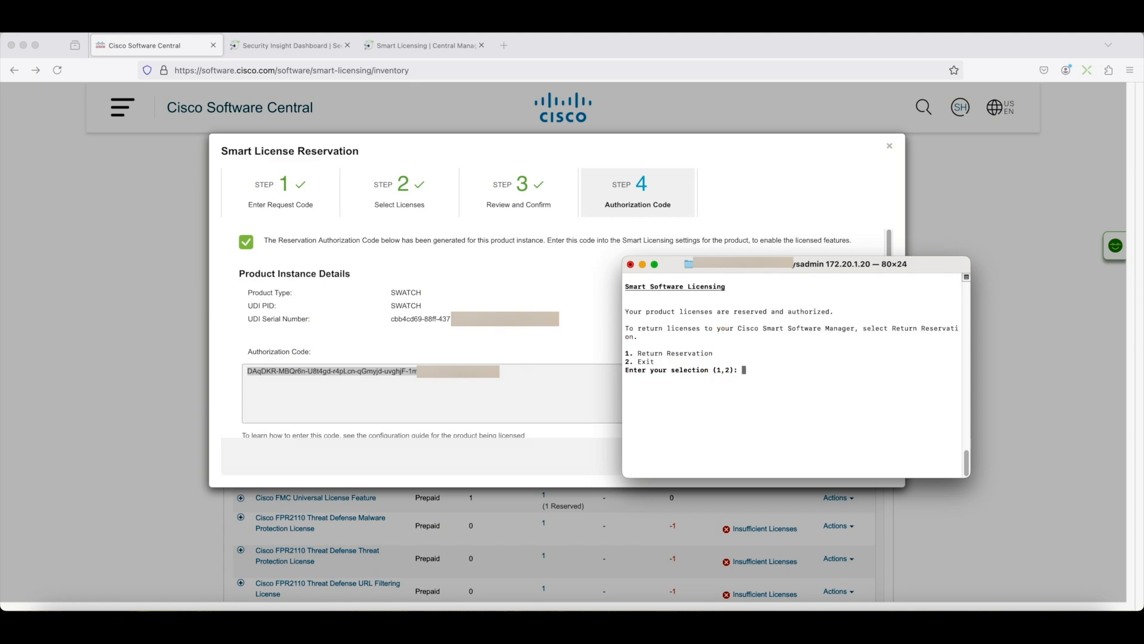